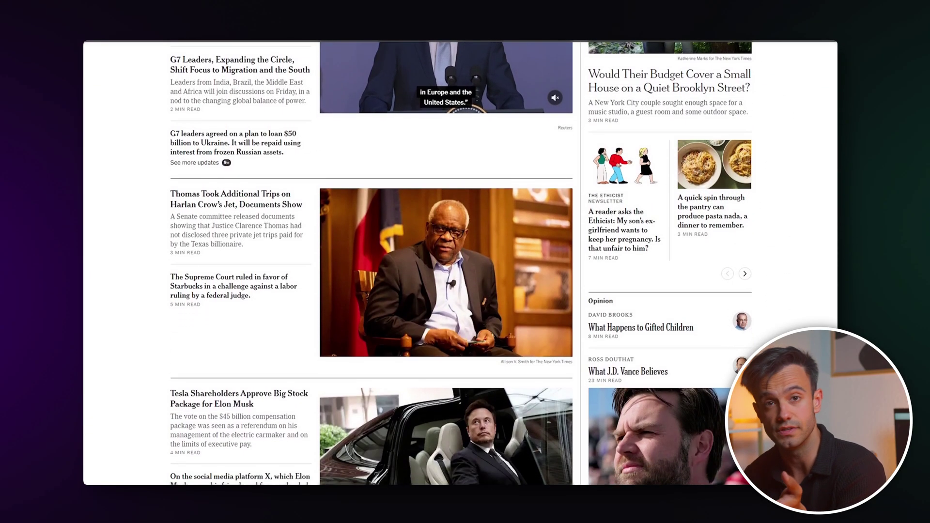
- Scroll down the New York Times front page past the 2024 election headlines
scroll(460, 261, "down", 3)
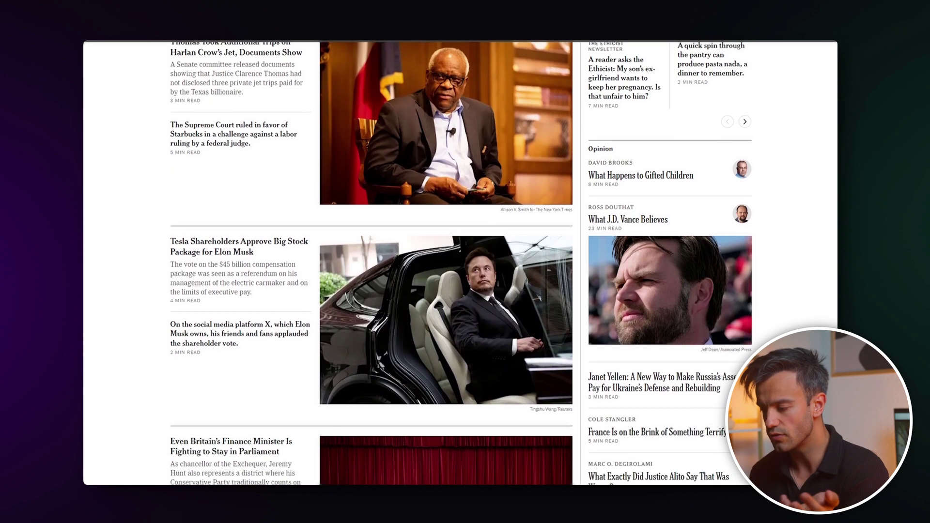
scroll(461, 262, "down", 1)
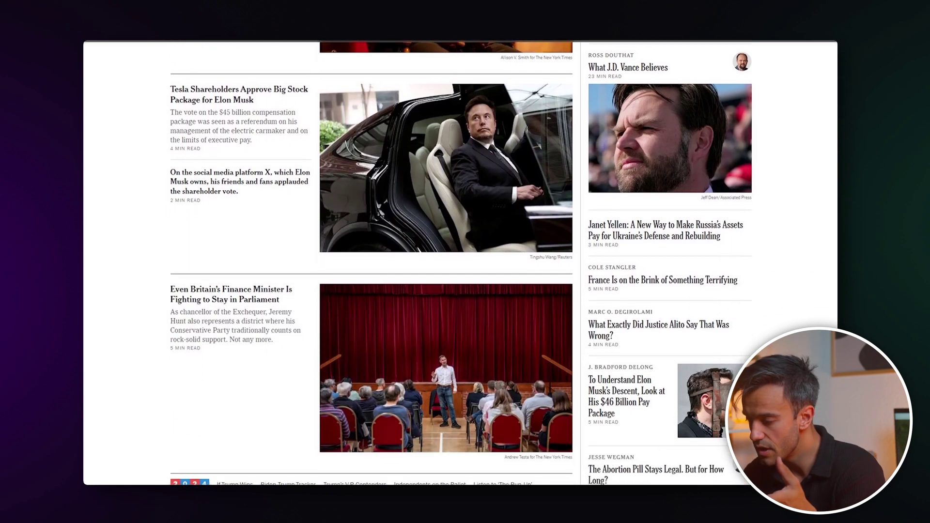
scroll(461, 262, "down", 4)
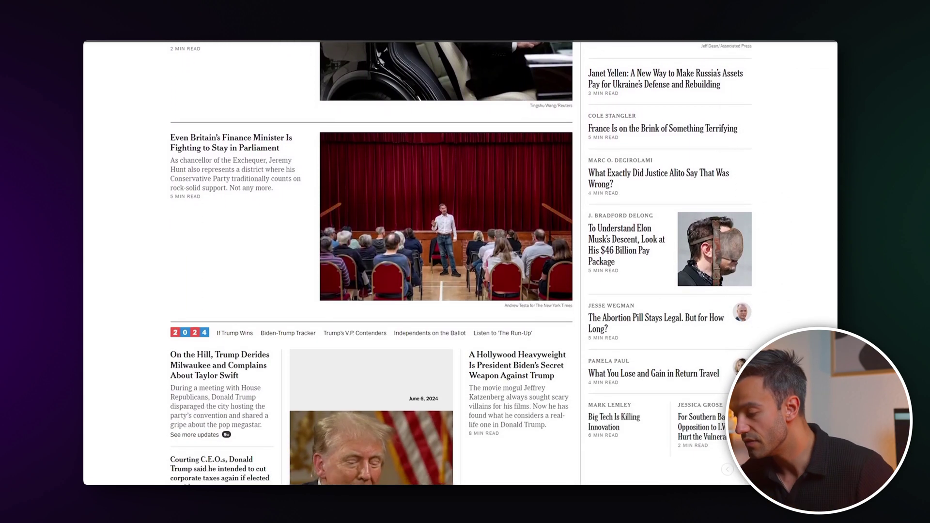
scroll(371, 262, "down", 4)
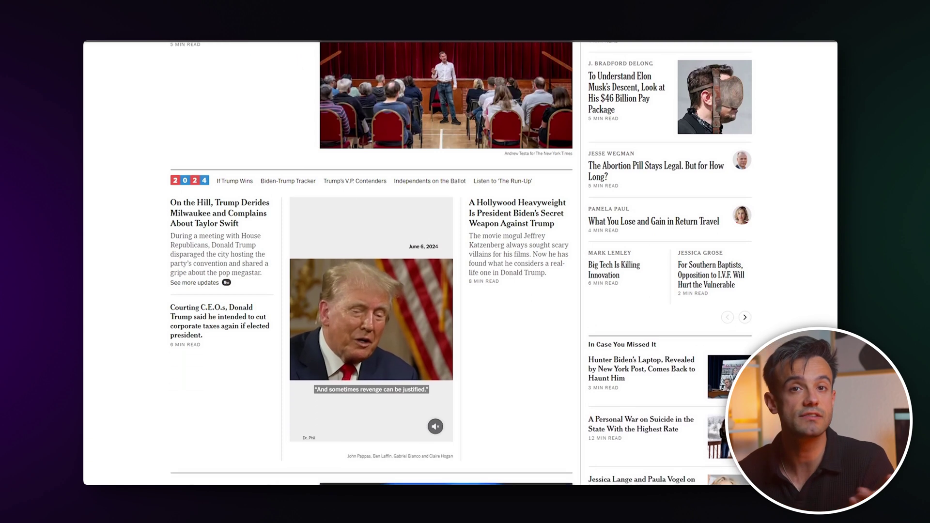
scroll(372, 262, "down", 4)
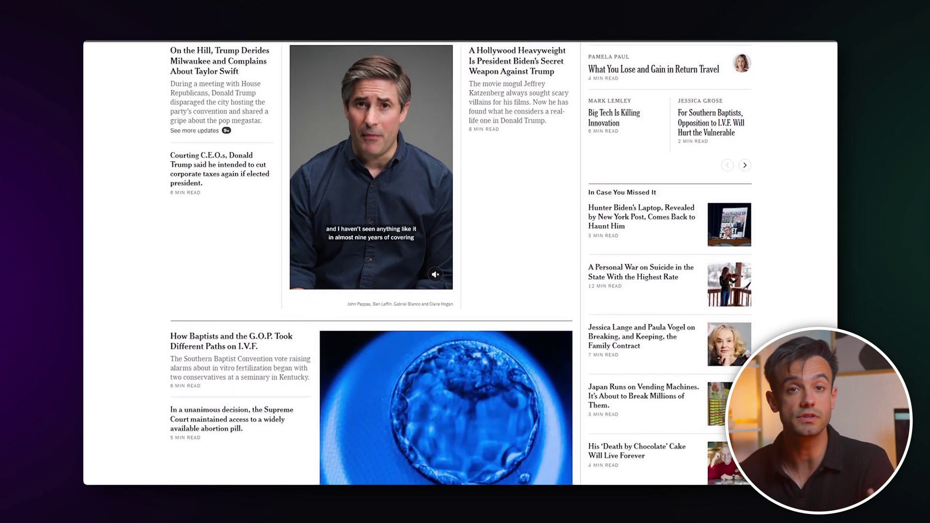
scroll(371, 262, "down", 2)
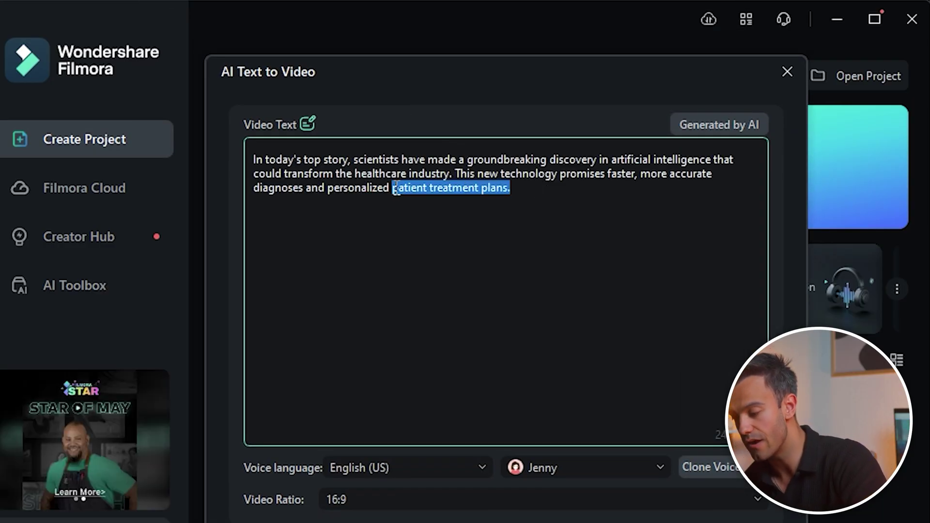
- Finish the AI healthcare breakthrough script and generate a video from it with Text to Video
type("nt treat")
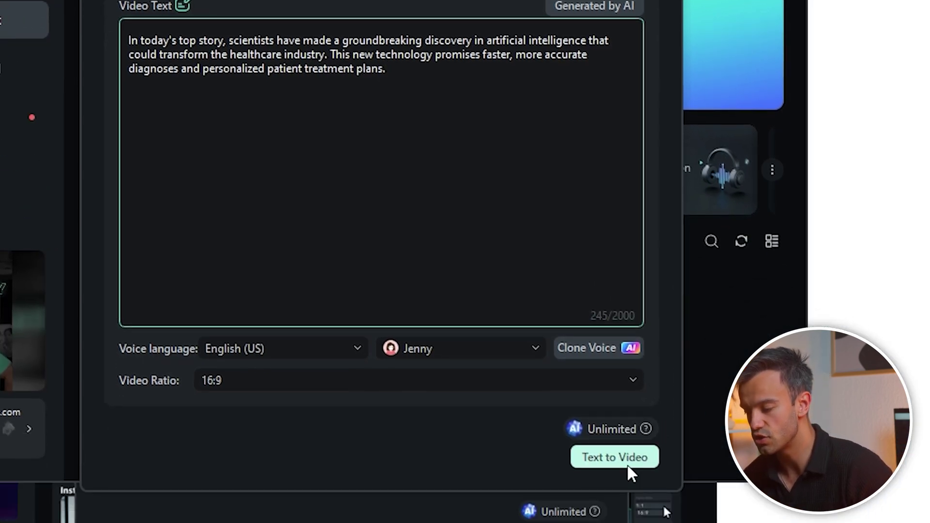
left_click(629, 469)
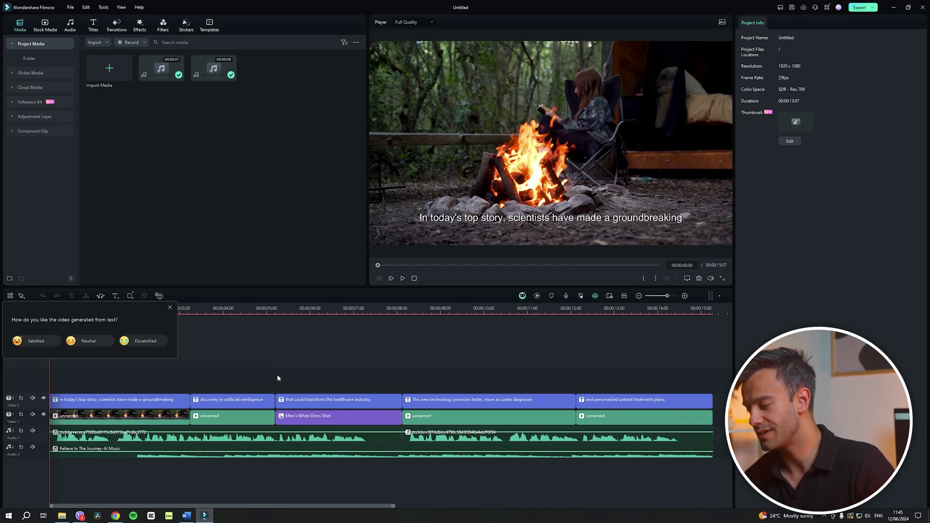
- Delete the AI voiceover and the Relieve In The Journey music clip from the timeline
left_click(148, 444)
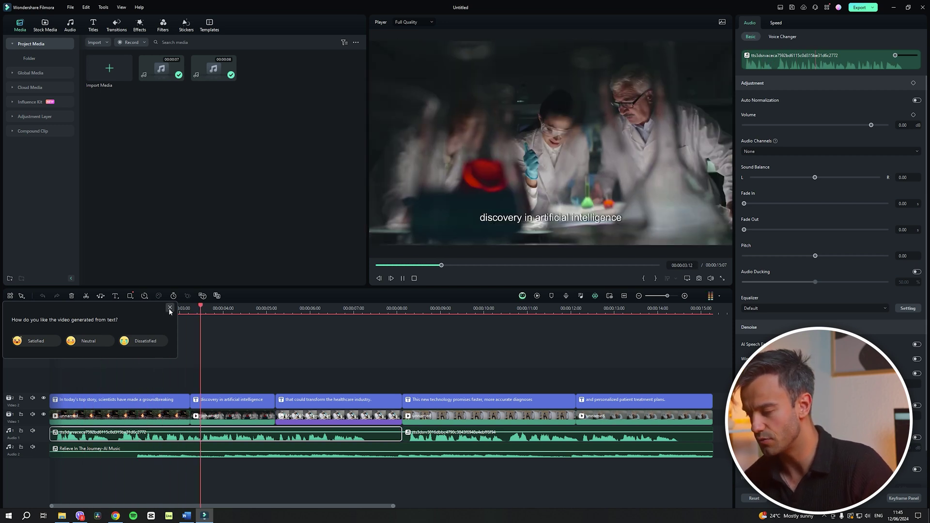
key("space")
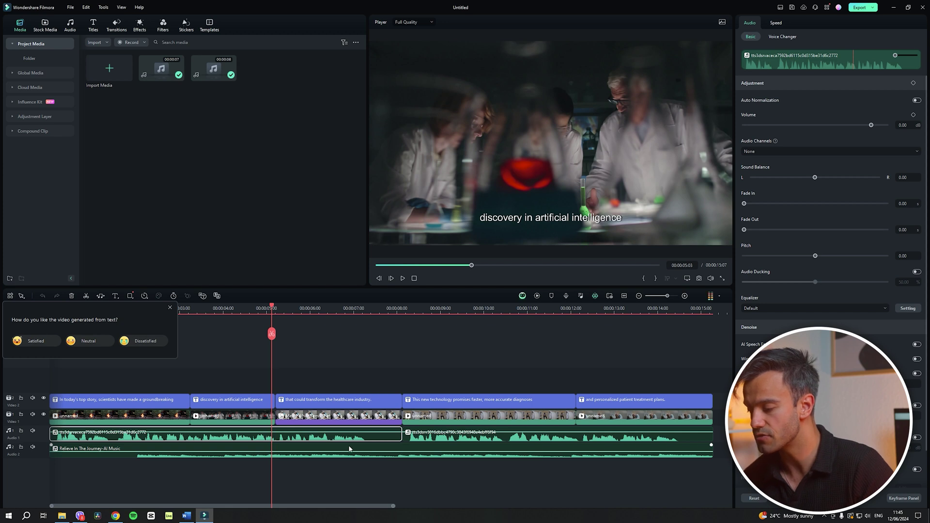
left_click(418, 455)
key("Delete")
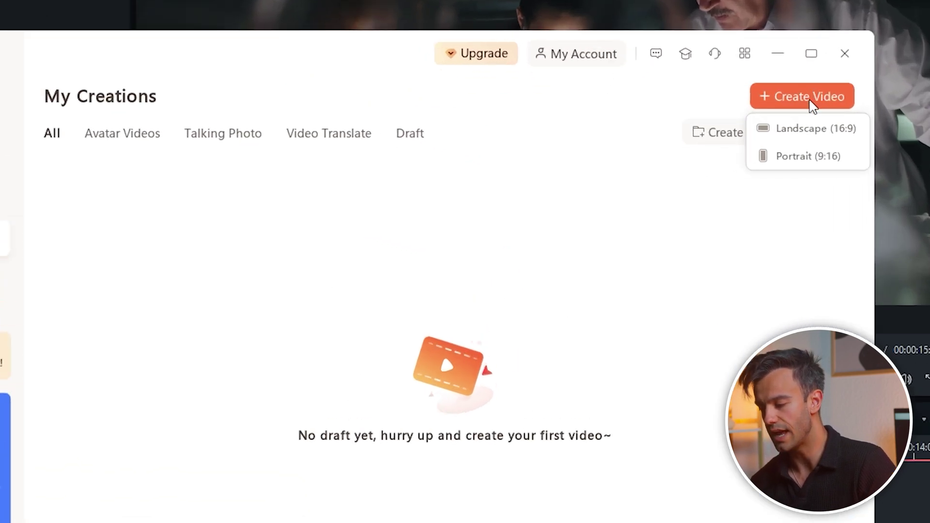
- Start a new avatar video from Virbo's My Creations page
left_click(668, 153)
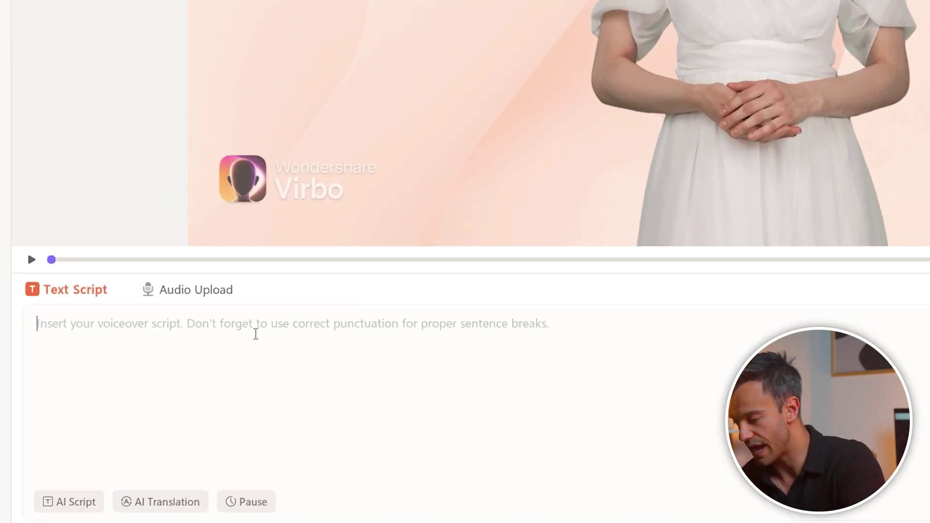
- Paste the news paragraph into the avatar's voiceover text script
key("ctrl+v")
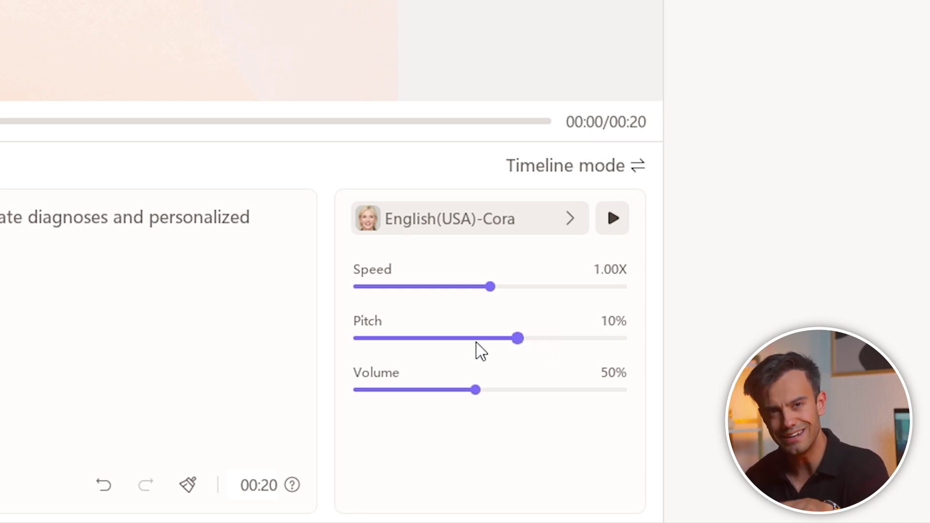
- Set the English (USA) Cora voice pitch to -20%
left_click(440, 341)
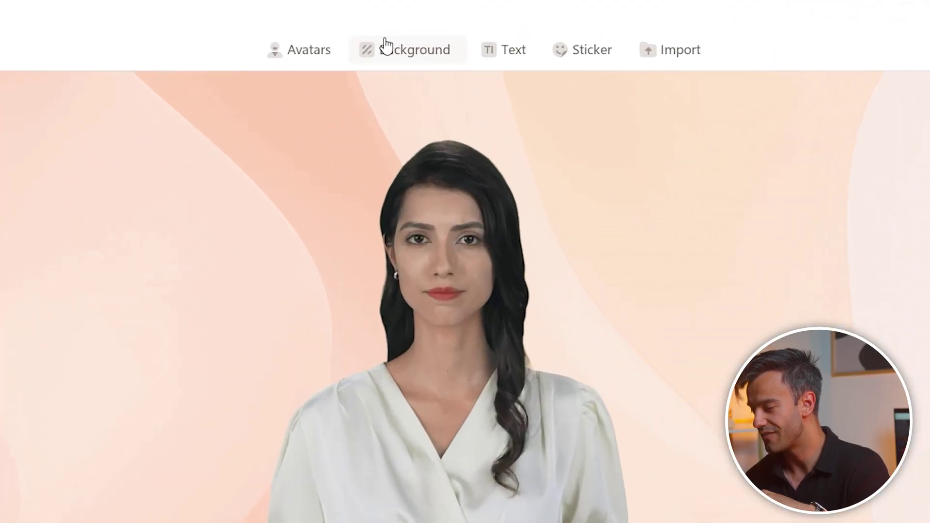
- Put the avatar on a solid green background and export the video
left_click(426, 29)
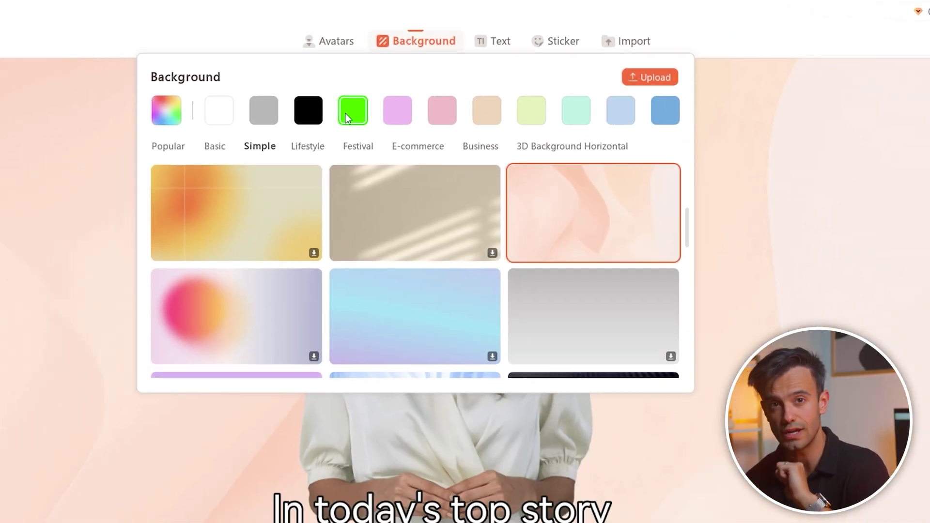
left_click(297, 163)
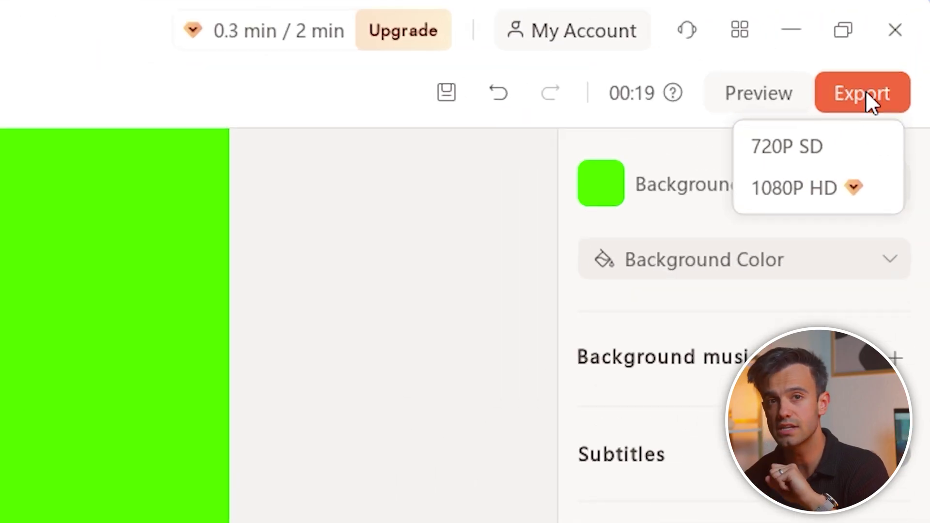
left_click(865, 91)
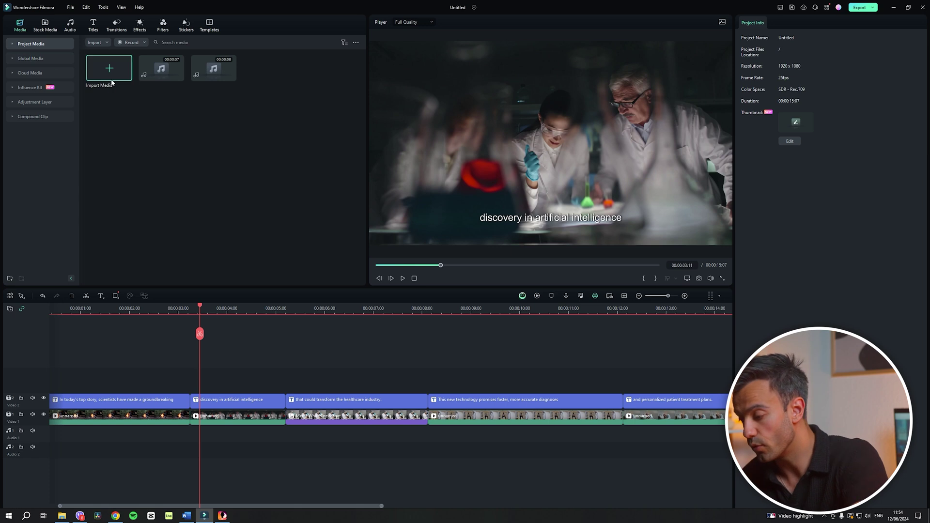
- Import the green avatar clip from the Video 4 folder onto a new top track, keeping 1920×1080 25fps
left_click(111, 80)
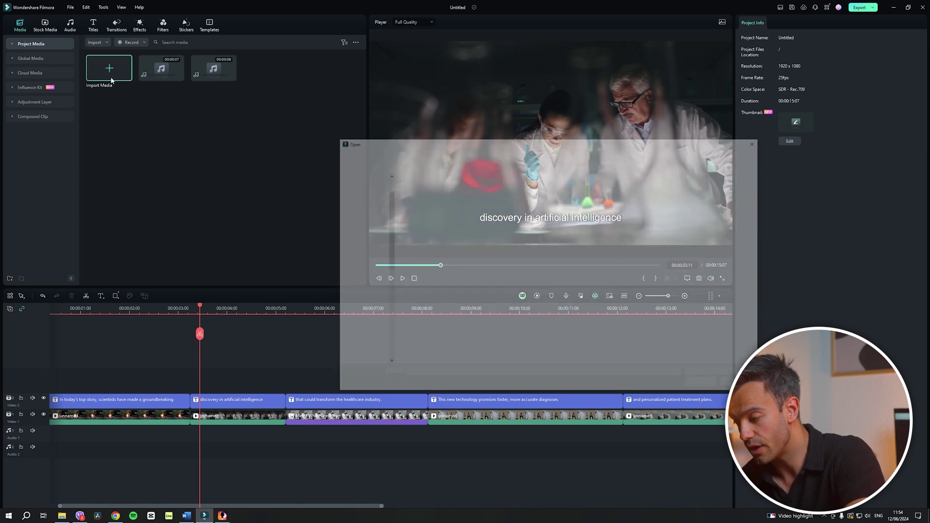
left_click(359, 263)
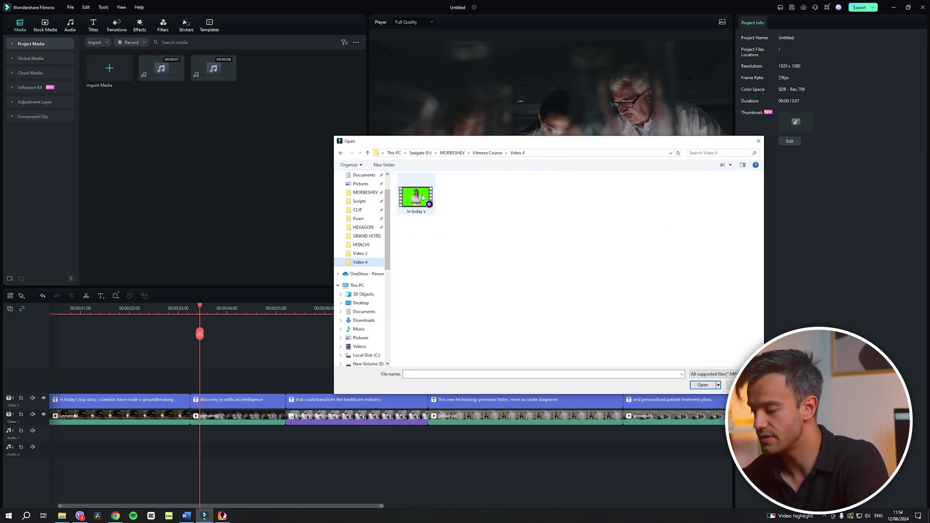
double_click(421, 195)
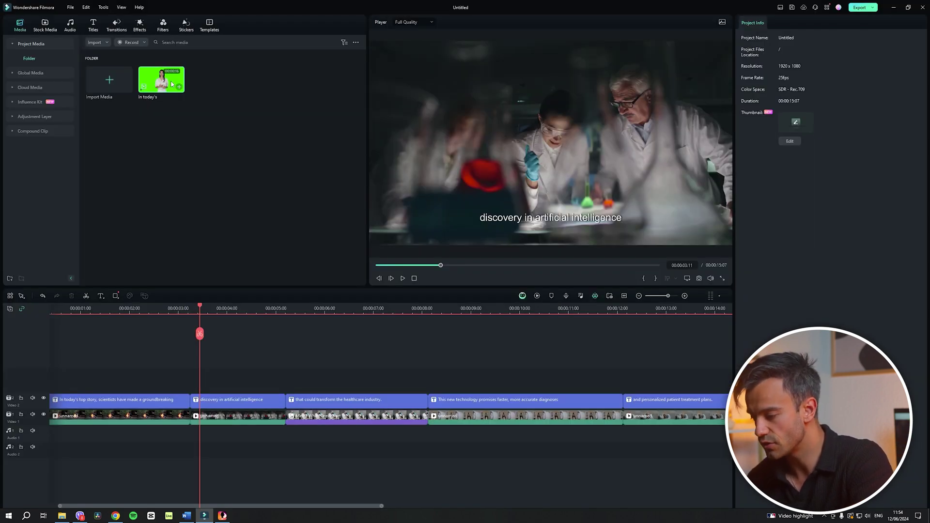
left_click_drag(169, 275, 51, 362)
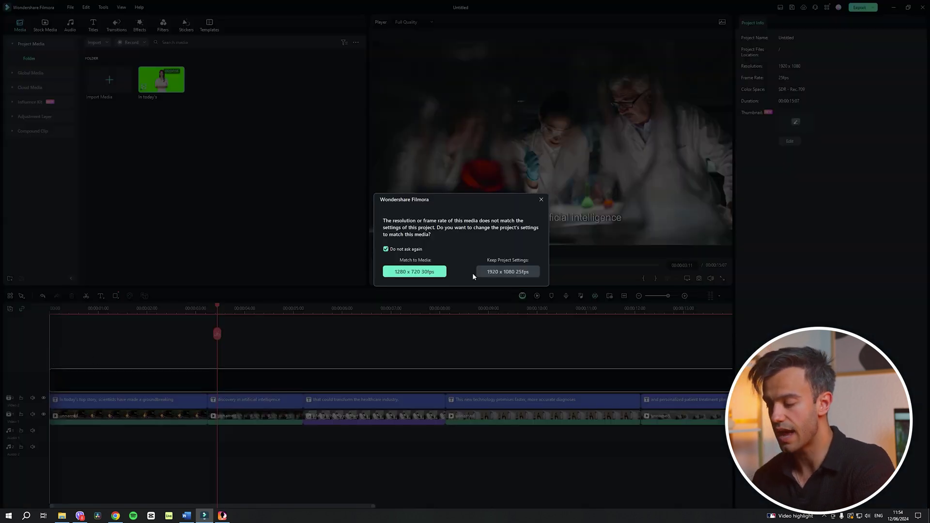
left_click(521, 274)
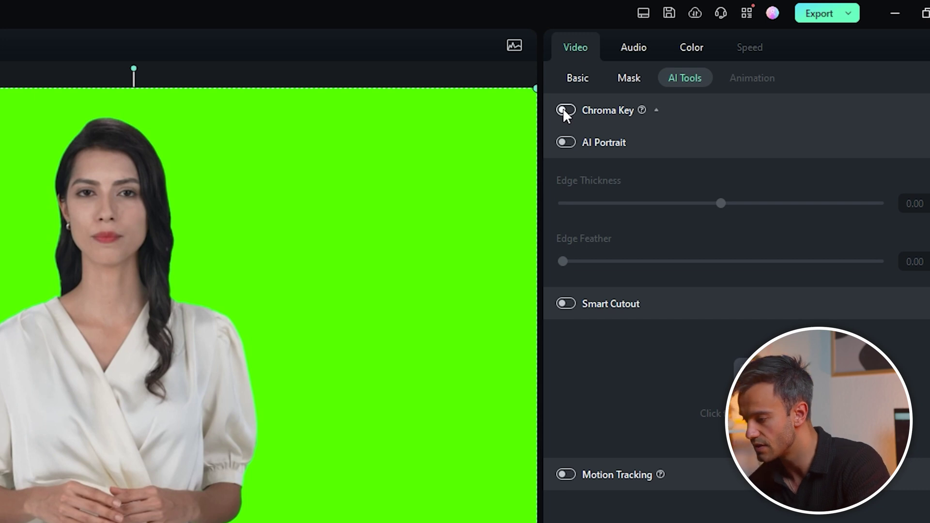
- Chroma-key out the avatar's green background and shrink the presenter into place on the left
left_click(564, 110)
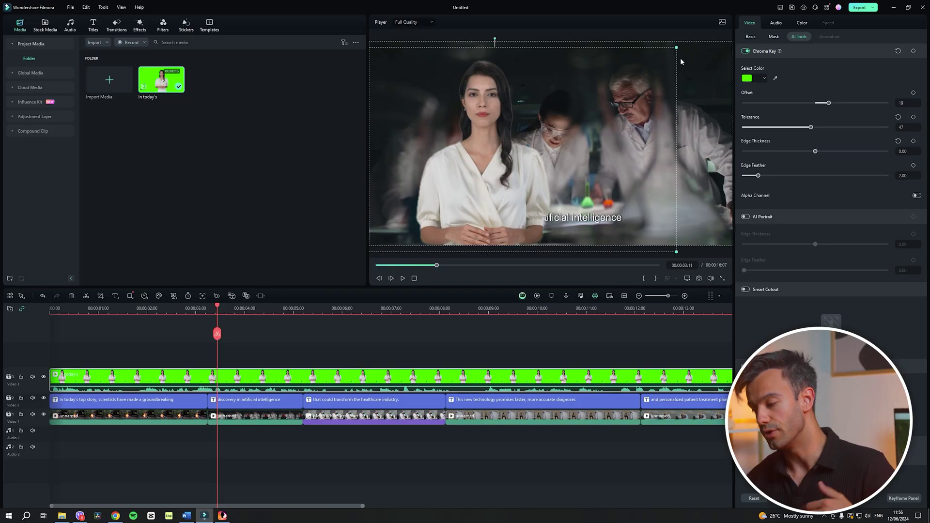
left_click_drag(678, 48, 592, 93)
left_click_drag(543, 152, 550, 144)
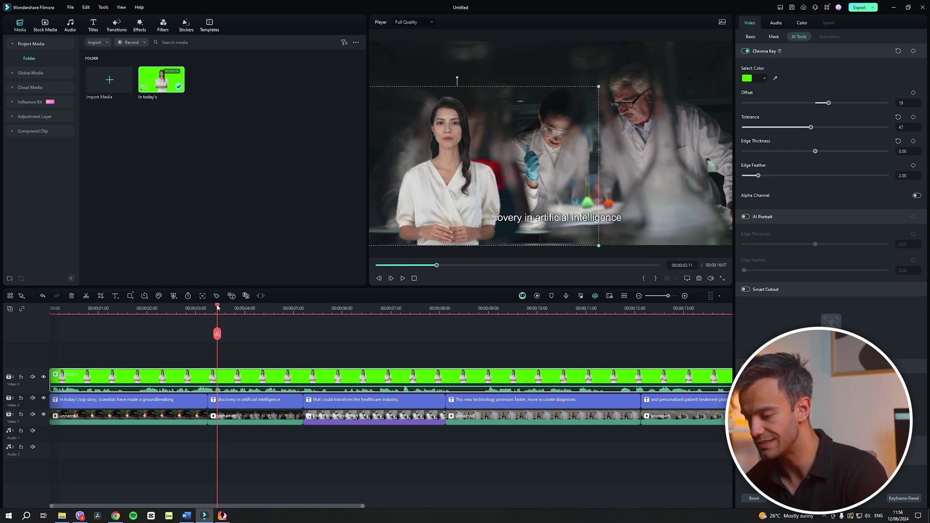
left_click(147, 310)
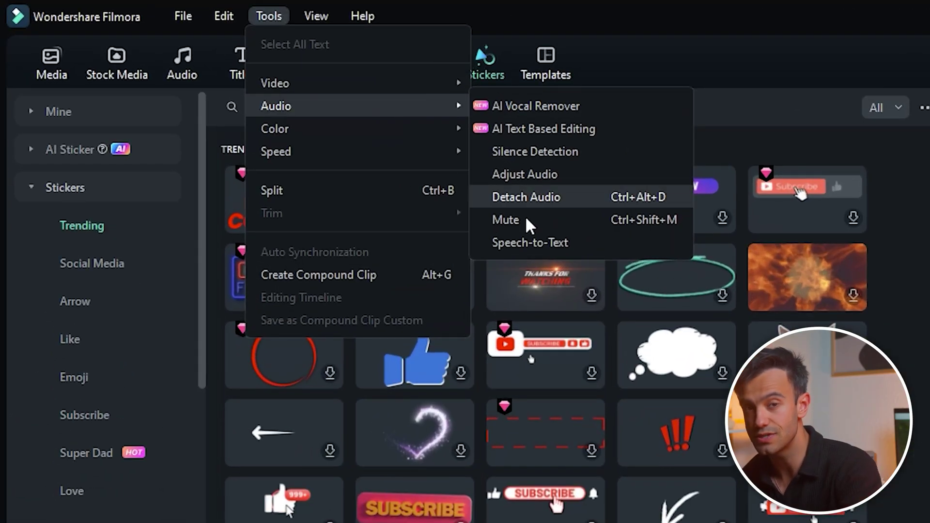
- Transcribe the avatar's speech into titles with active-word highlighting, and nudge the clip slightly earlier
left_click(533, 242)
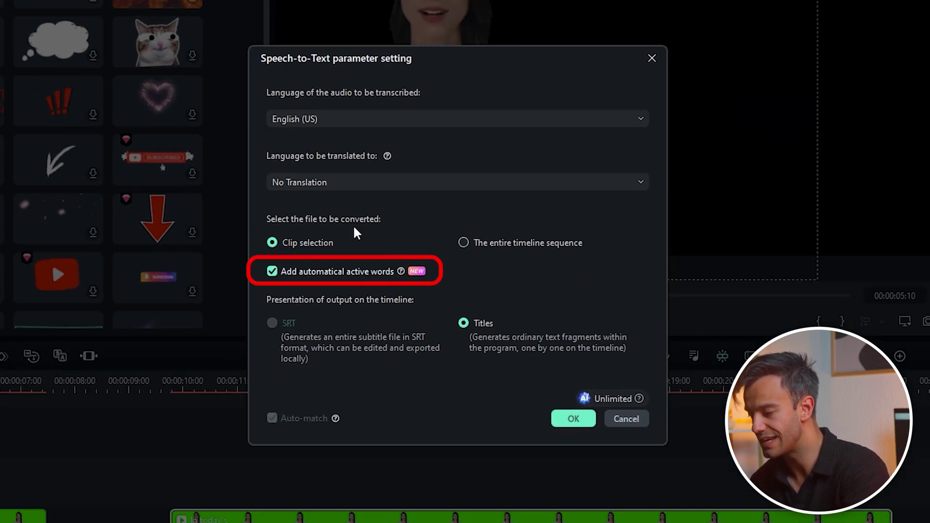
left_click(572, 420)
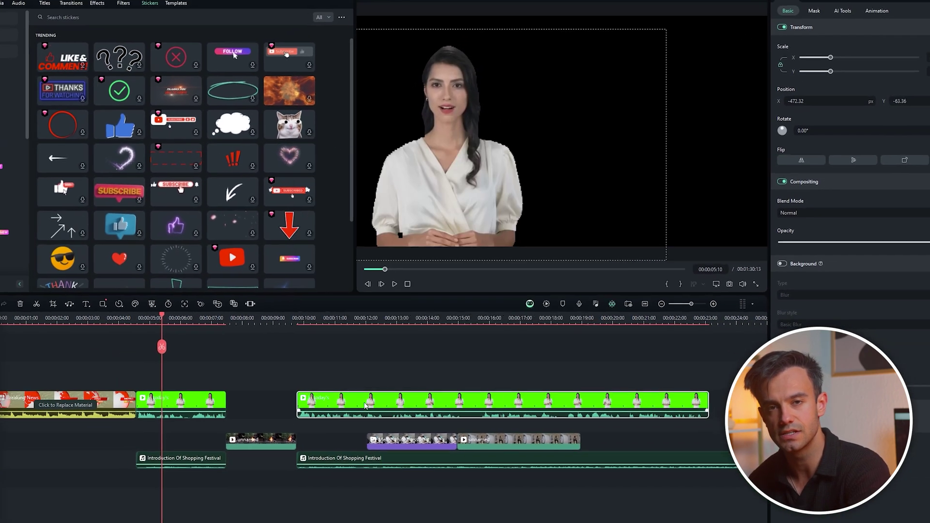
left_click_drag(354, 390, 346, 390)
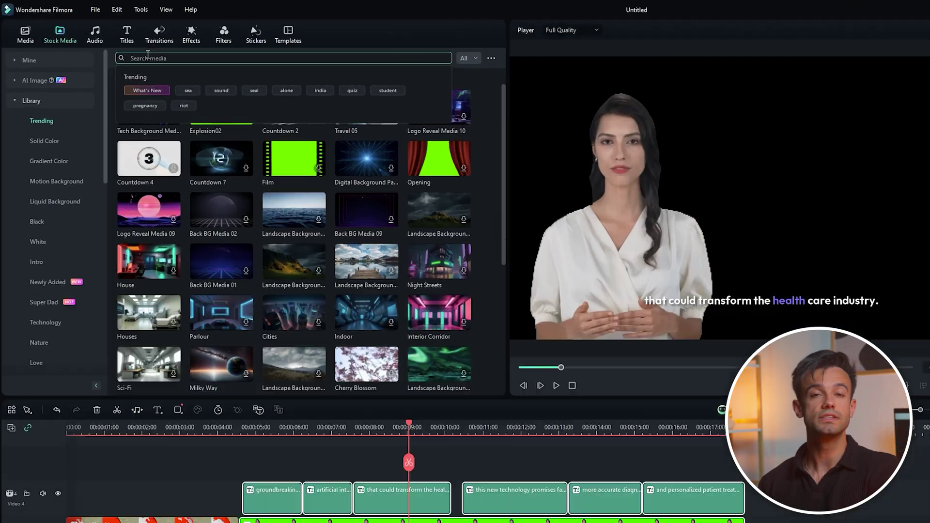
- Search stock media for 'news studio' and place the Virtual News Studio clip on Video 2 at 00:05
left_click(141, 57)
type("news studio")
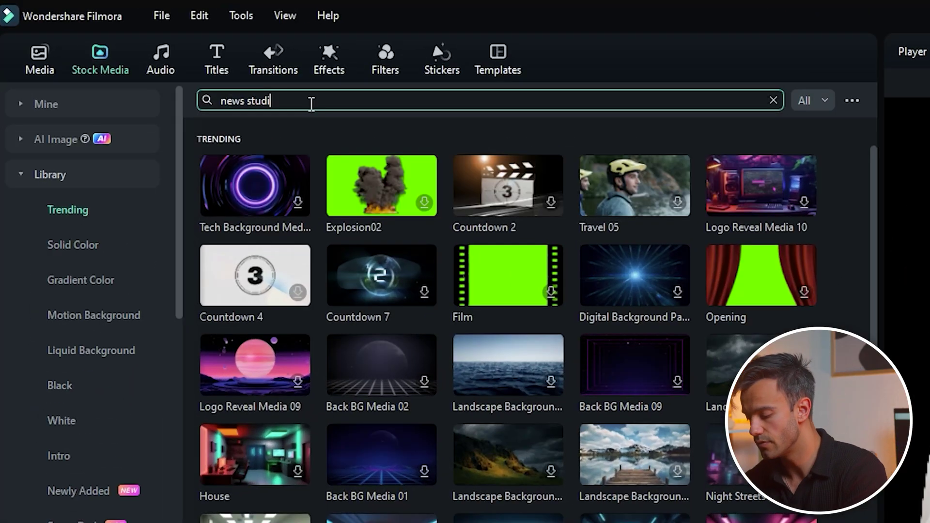
key("Return")
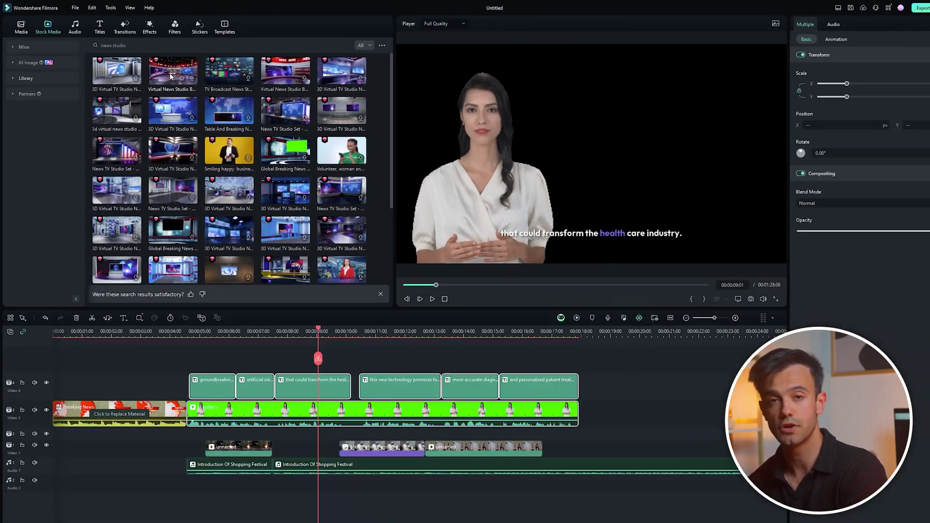
left_click_drag(359, 163, 404, 522)
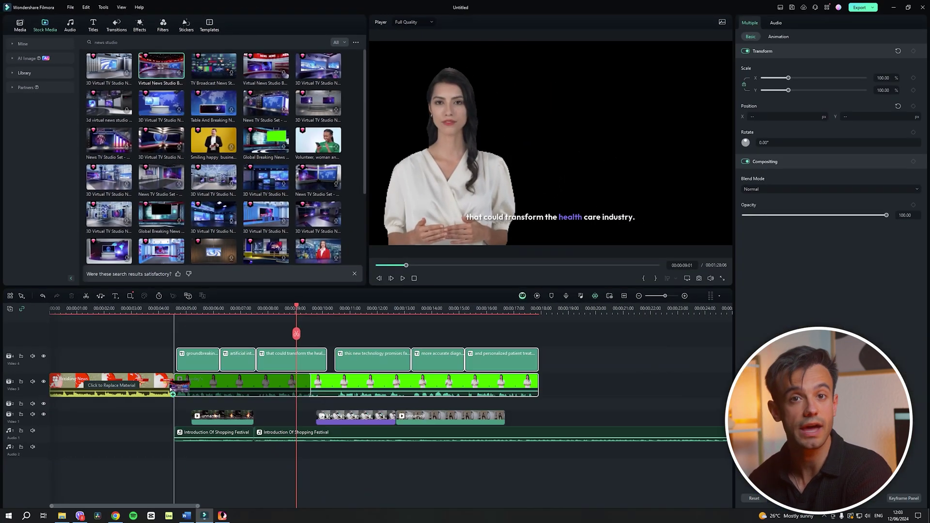
left_click_drag(178, 408, 177, 408)
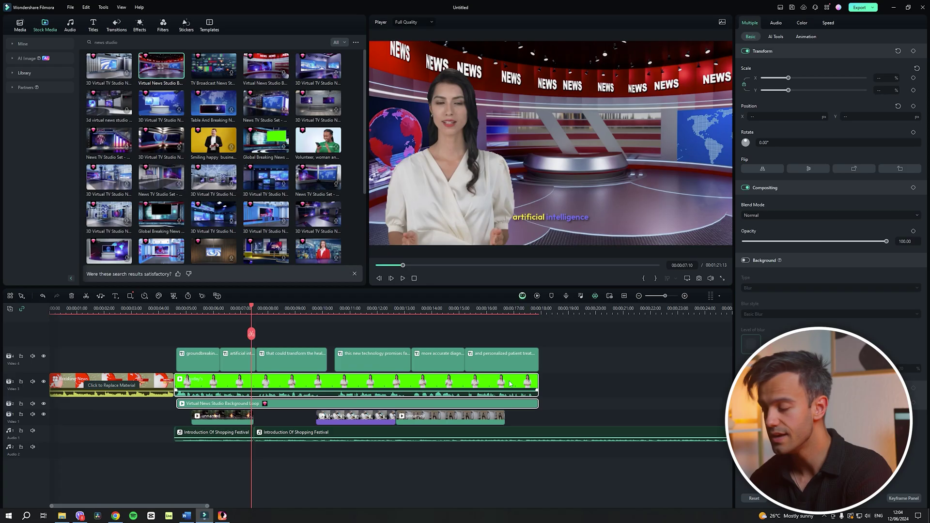
- Merge the presenter and studio clips into a compound clip named 'Synthetic Clip', then set the playhead to 00:00:05:10
right_click(519, 385)
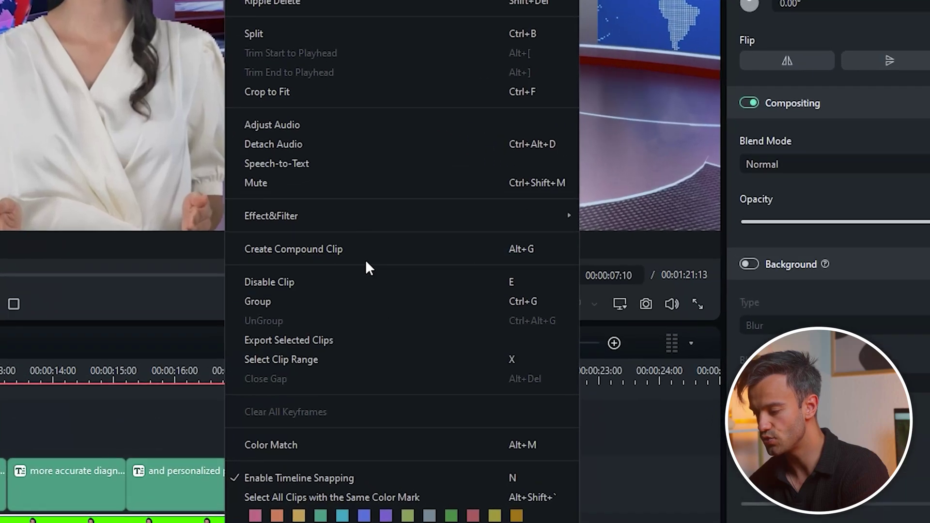
left_click(361, 249)
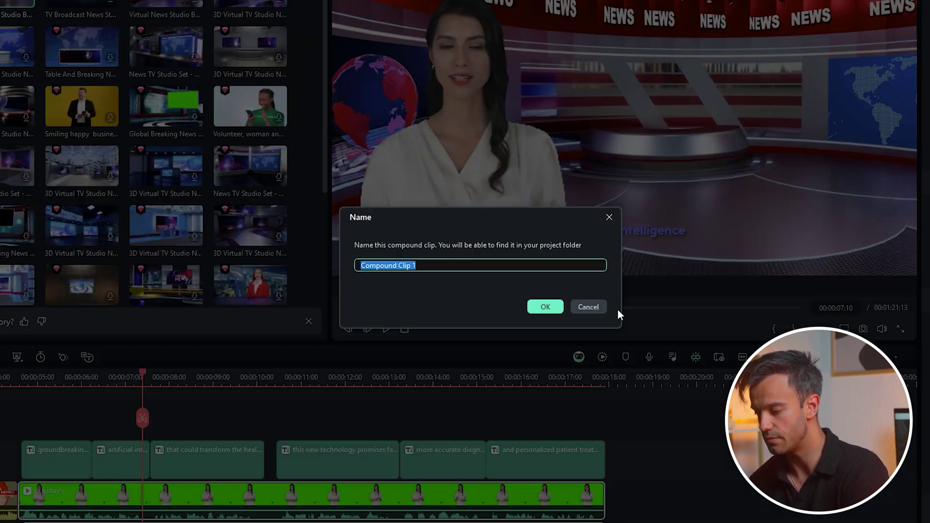
type("Synthetic Clip")
left_click(505, 266)
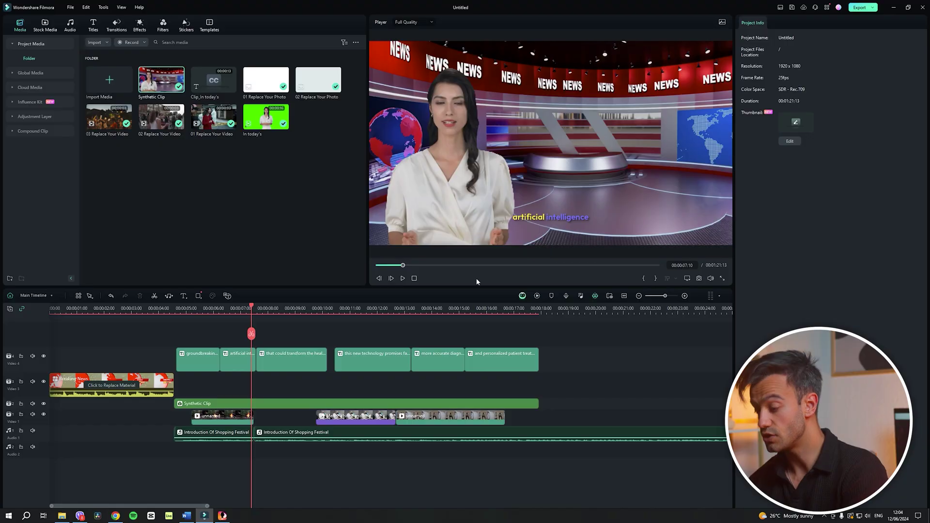
left_click(196, 313)
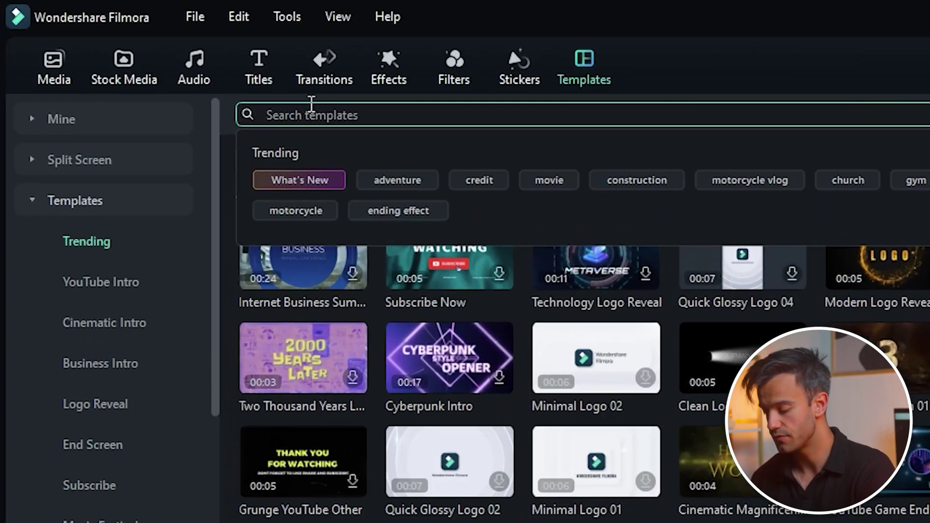
- Add the Breaking News template at the start of Video 3 and Introduction Of Shopping Festival music on Audio 1
type("news")
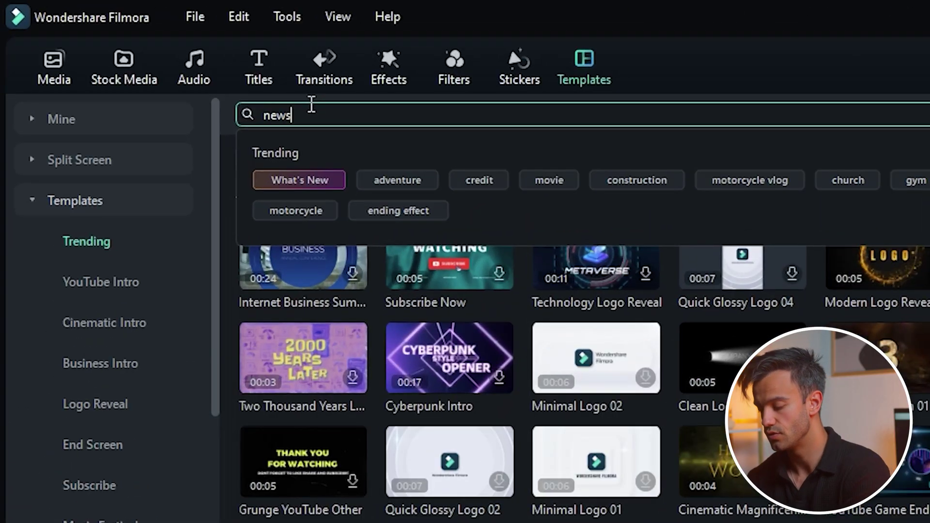
left_click(298, 148)
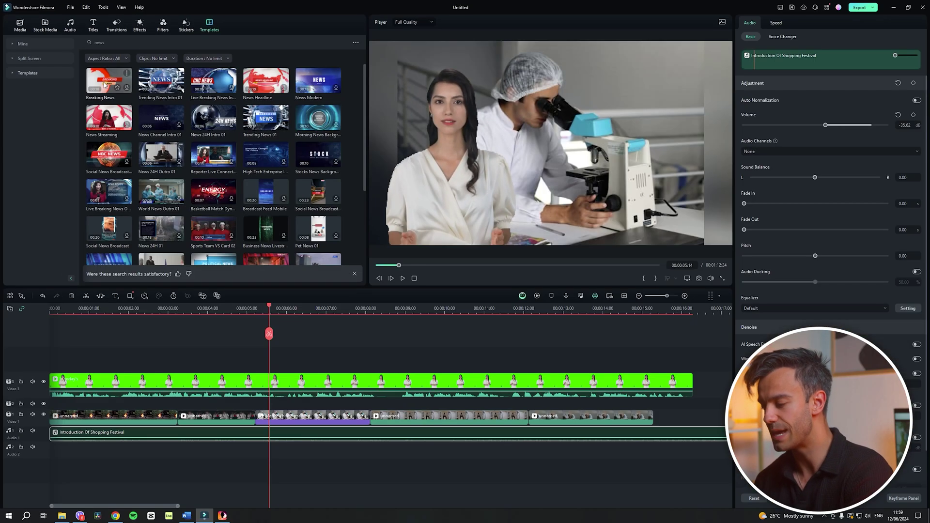
left_click_drag(54, 361, 56, 381)
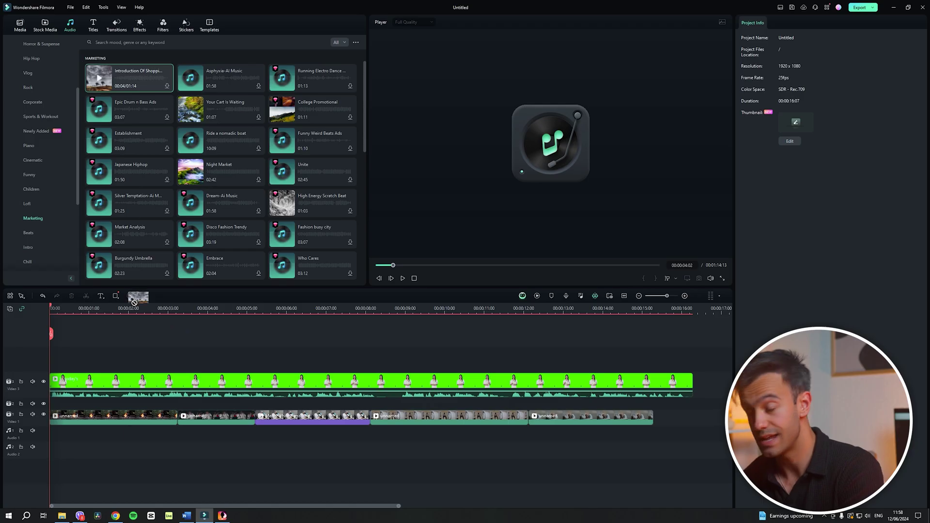
left_click_drag(83, 473, 54, 446)
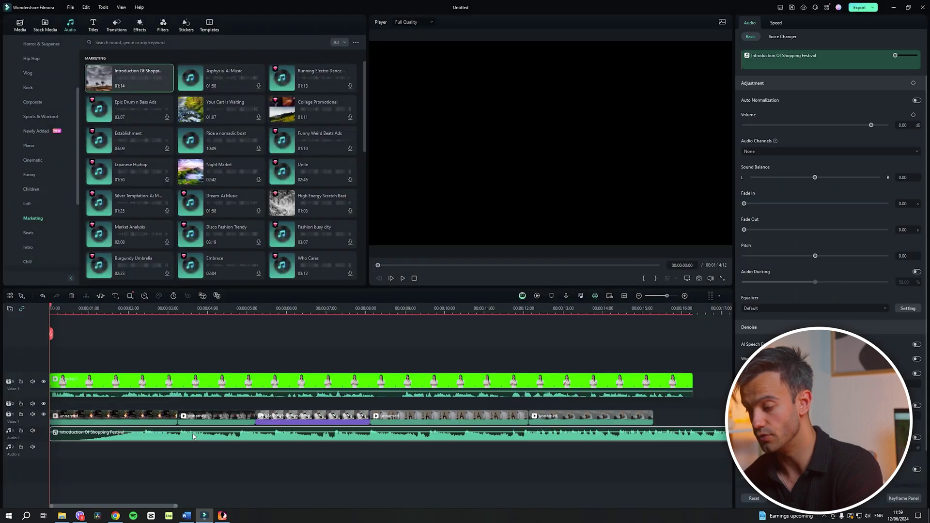